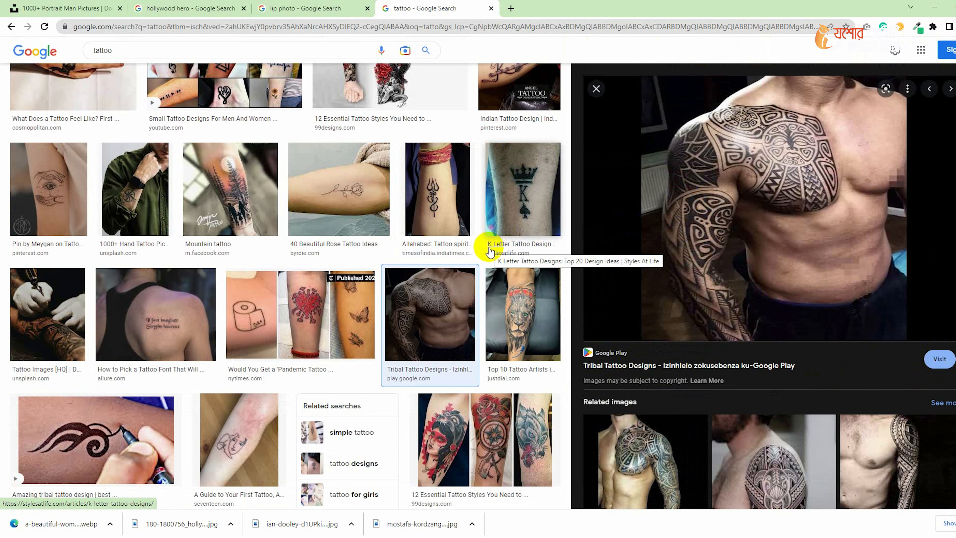
# - Browse the tattoo image results and open the preview of the snake-and-dagger design
pyautogui.scroll(6, 503, 247)
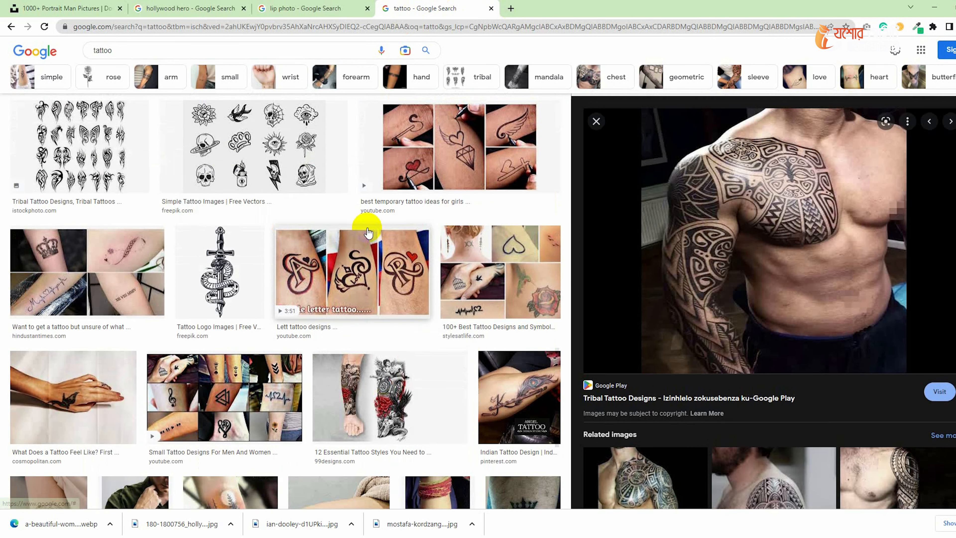
pyautogui.scroll(2, 263, 219)
pyautogui.click(222, 314)
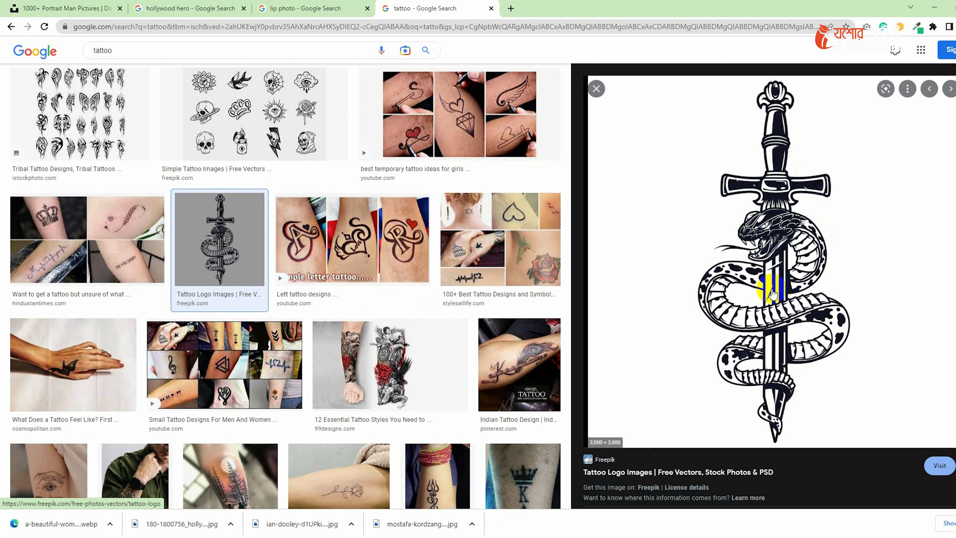
# - From a "bodybuilder pic" image search in another tab, open the shirtless man in sunglasses as a full-size image in its own tab
pyautogui.click(510, 8)
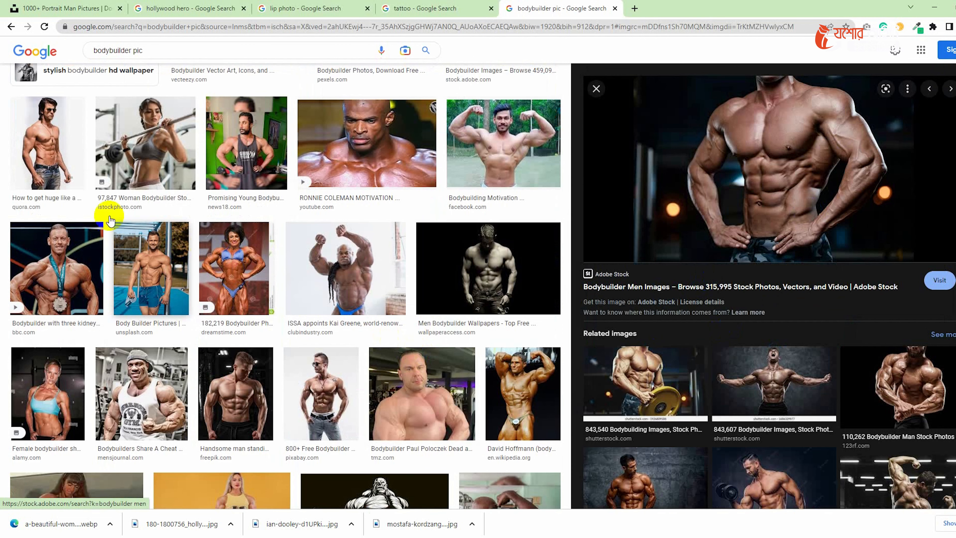
pyautogui.click(48, 143)
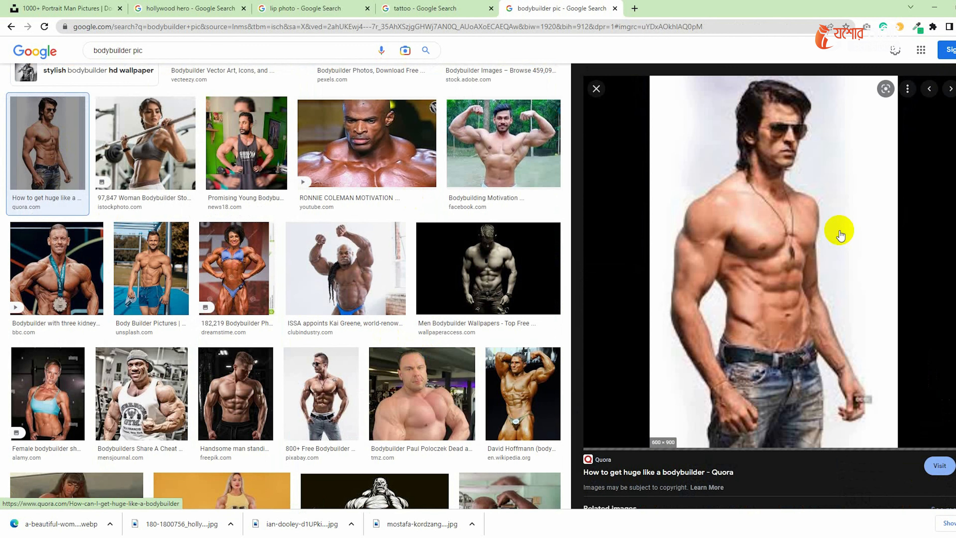
pyautogui.rightClick(787, 202)
pyautogui.click(815, 306)
pyautogui.click(659, 11)
# - Save the full-size bodybuilder photo to the computer
pyautogui.rightClick(496, 198)
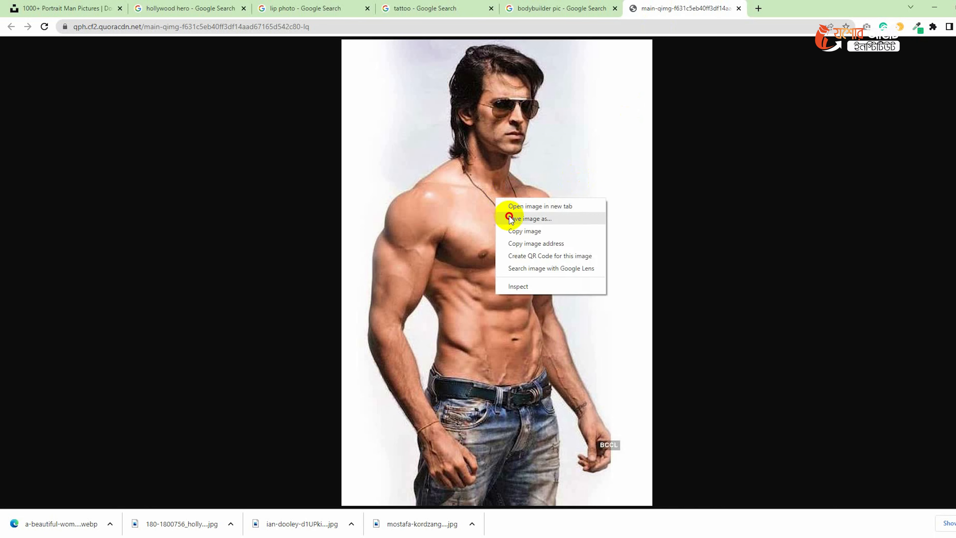
pyautogui.click(509, 217)
pyautogui.press('Return')
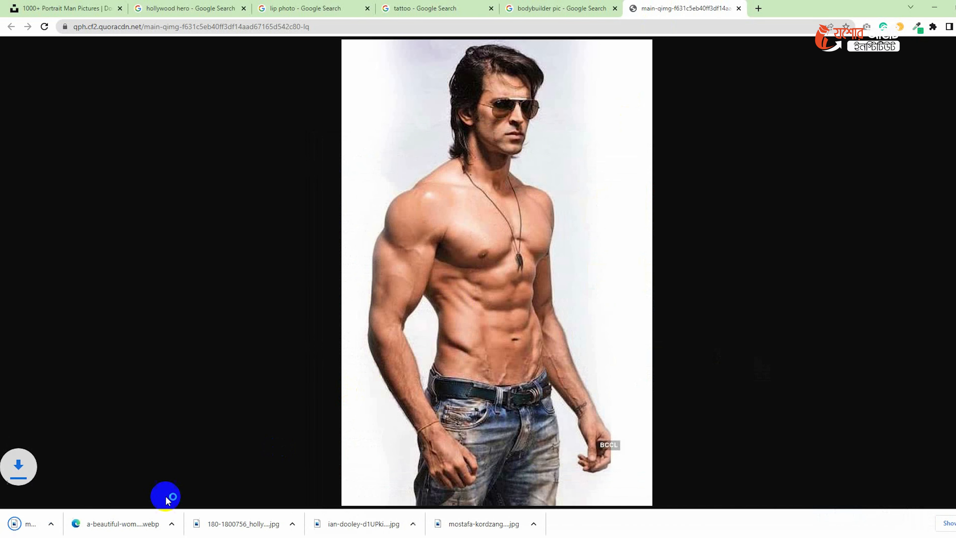
# - Show the downloaded photos in their folder and open the saved bodybuilder photo in Photoshop as a separate document
pyautogui.click(110, 523)
pyautogui.click(164, 489)
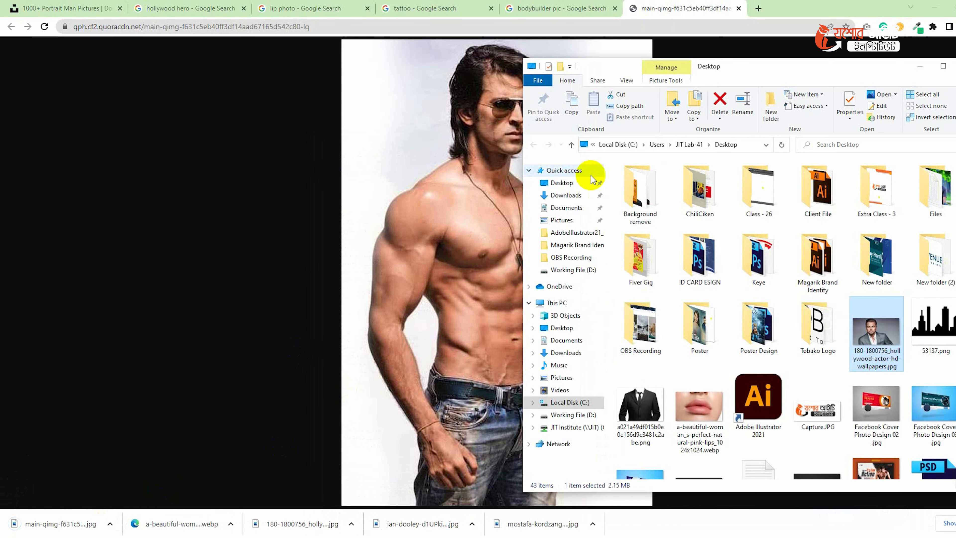
pyautogui.moveTo(686, 425); pyautogui.dragTo(723, 133)
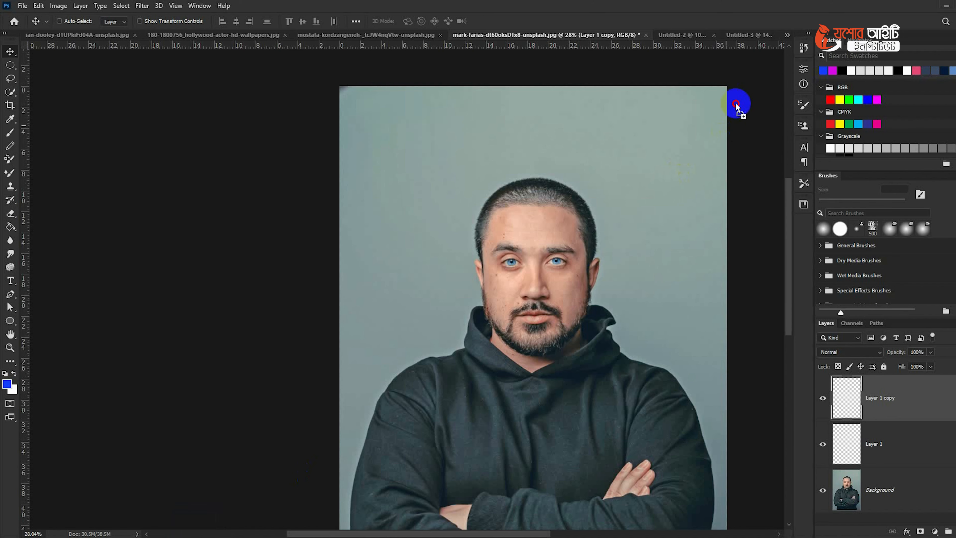
pyautogui.moveTo(778, 34); pyautogui.dragTo(779, 36)
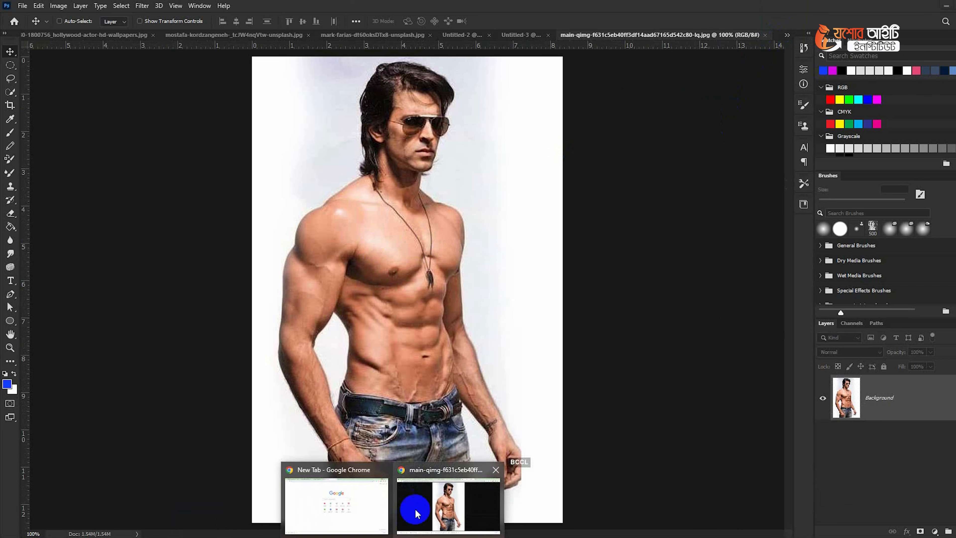
# - Copy the snake-and-dagger tattoo image from the browser and paste it into the bodybuilder document in Photoshop
pyautogui.click(448, 494)
pyautogui.click(547, 8)
pyautogui.click(448, 3)
pyautogui.rightClick(782, 174)
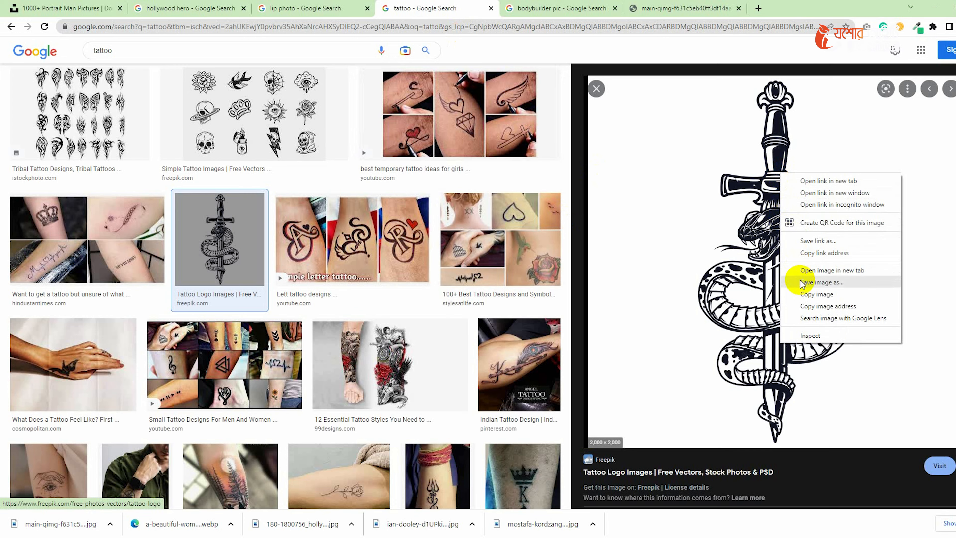
pyautogui.click(816, 294)
pyautogui.hotkey('alt', 'Tab')
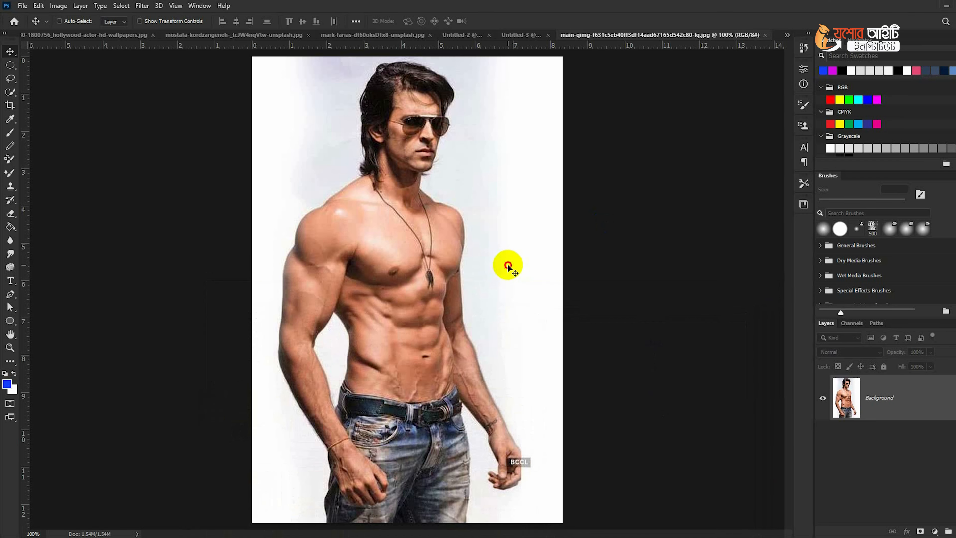
pyautogui.hotkey('ctrl', 'v')
# - Scale the pasted tattoo down to about 17% with Free Transform and move it over the man's upper arm
pyautogui.hotkey('ctrl', 't')
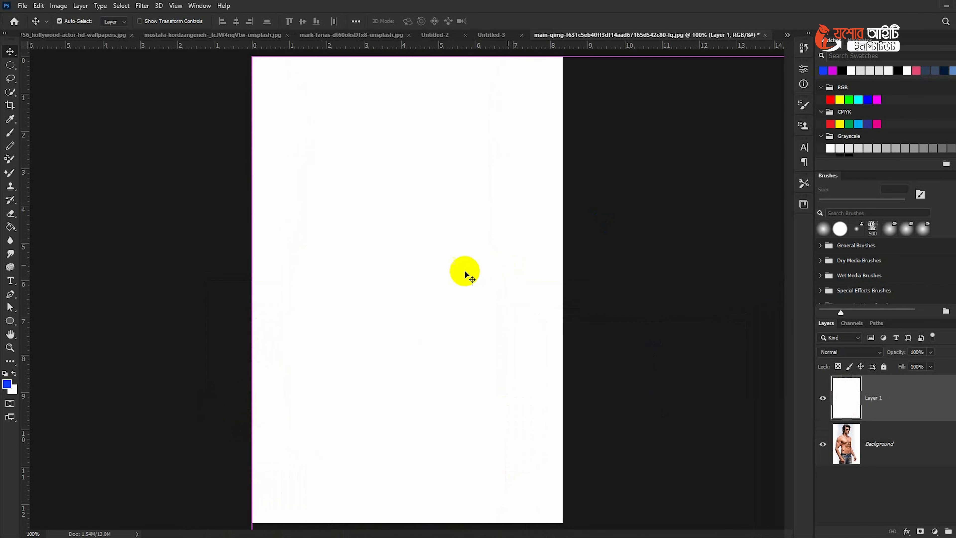
pyautogui.moveTo(249, 60); pyautogui.dragTo(615, 434)
pyautogui.moveTo(695, 460); pyautogui.dragTo(296, 170)
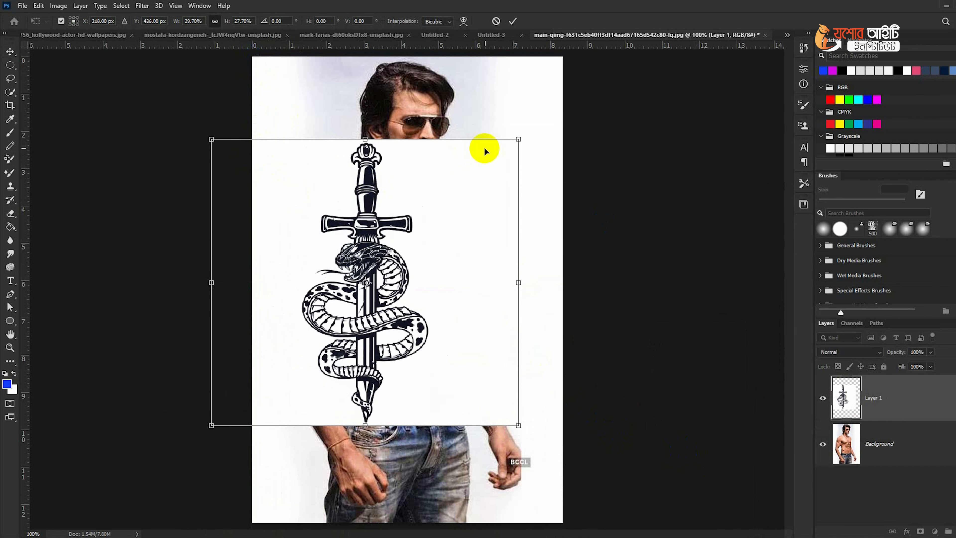
pyautogui.moveTo(517, 138); pyautogui.dragTo(454, 195)
pyautogui.moveTo(404, 263); pyautogui.dragTo(289, 247)
pyautogui.scroll(2, 289, 247)
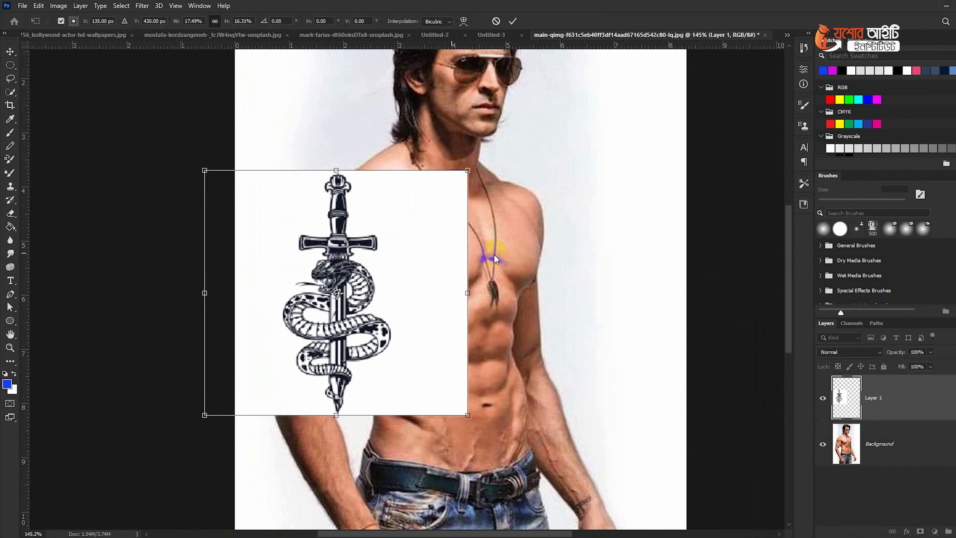
# - Rotate the tattoo clockwise, shrink it and place it along the upper arm
pyautogui.moveTo(484, 239); pyautogui.dragTo(479, 298)
pyautogui.moveTo(402, 289); pyautogui.dragTo(393, 258)
pyautogui.moveTo(390, 430); pyautogui.dragTo(365, 386)
pyautogui.moveTo(357, 300); pyautogui.dragTo(375, 279)
pyautogui.scroll(2, 350, 291)
# - Switch the tattoo's transform to Warp and lower its layer opacity to 48% to reveal the arm beneath
pyautogui.rightClick(363, 269)
pyautogui.click(402, 353)
pyautogui.moveTo(899, 354); pyautogui.dragTo(872, 353)
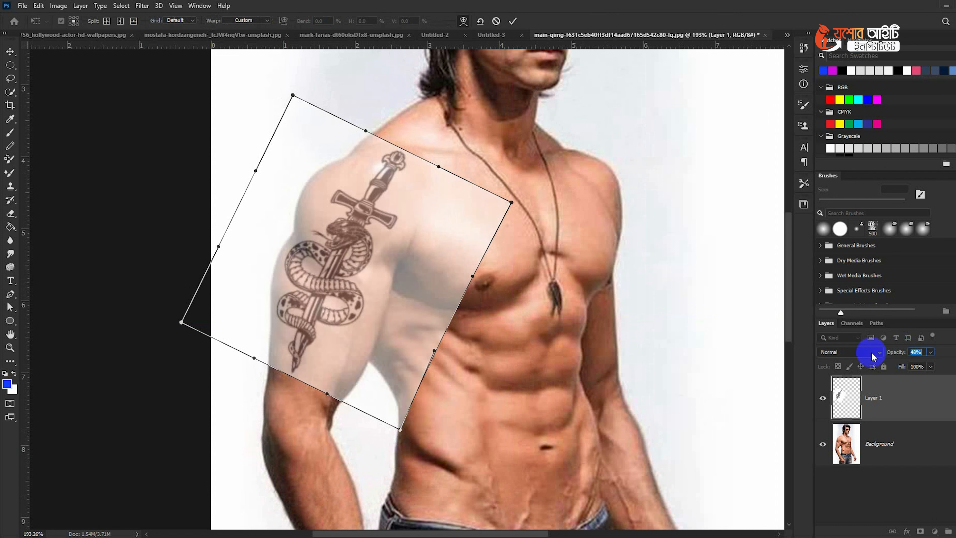
# - Return to Free Transform, scale the tattoo down to about 10% and rotate it to about 19° on the upper arm
pyautogui.rightClick(464, 218)
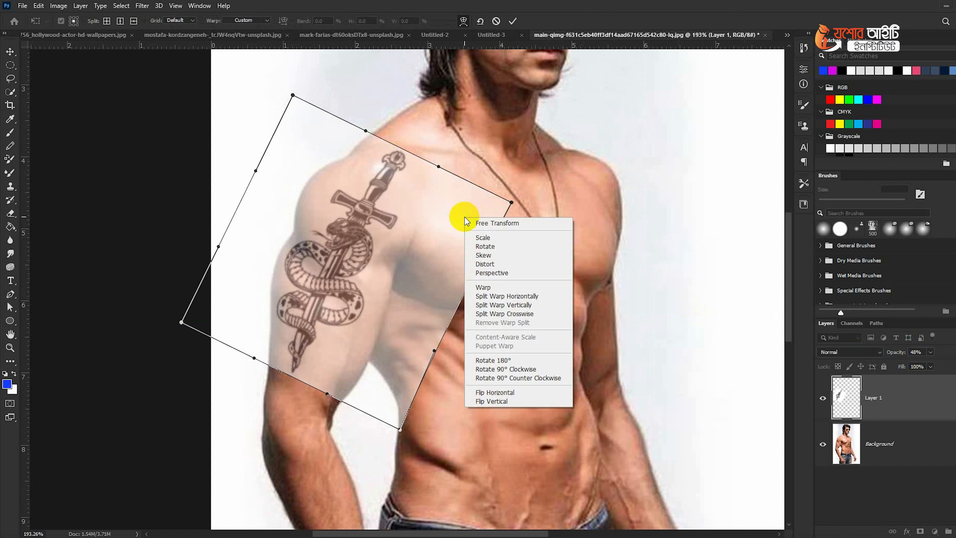
pyautogui.click(520, 94)
pyautogui.rightClick(501, 219)
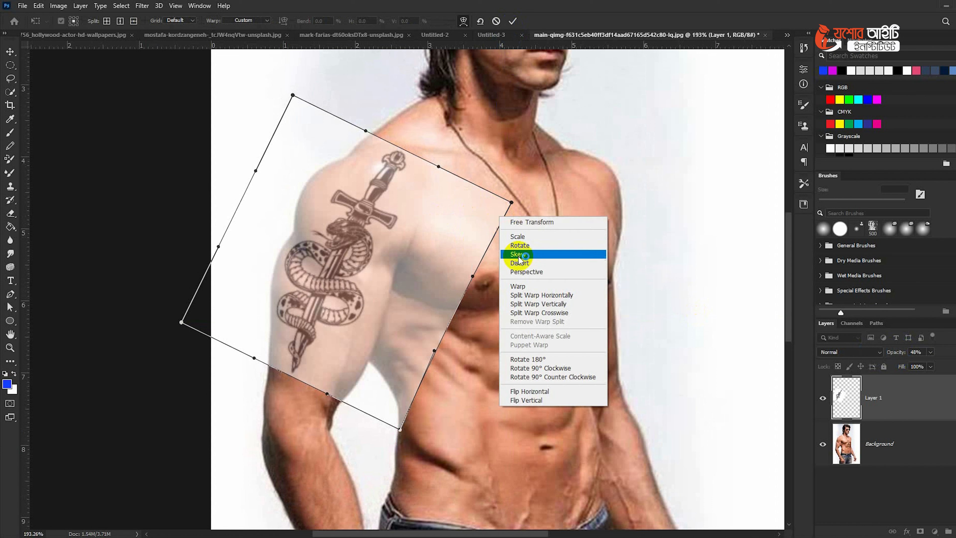
pyautogui.click(512, 221)
pyautogui.moveTo(506, 204); pyautogui.dragTo(473, 216)
pyautogui.moveTo(488, 261); pyautogui.dragTo(486, 253)
pyautogui.moveTo(386, 255); pyautogui.dragTo(366, 254)
pyautogui.moveTo(436, 330); pyautogui.dragTo(470, 324)
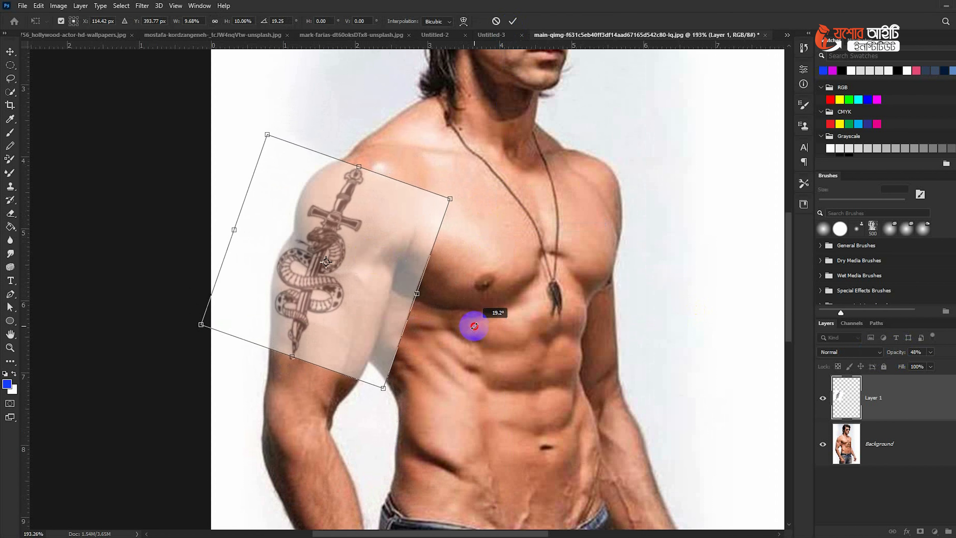
# - Enlarge the tattoo to about 12% and fine-tune its rotation and position to match the upper arm
pyautogui.moveTo(363, 284); pyautogui.dragTo(361, 290)
pyautogui.moveTo(383, 396); pyautogui.dragTo(392, 433)
pyautogui.moveTo(341, 364); pyautogui.dragTo(344, 370)
pyautogui.moveTo(494, 387); pyautogui.dragTo(510, 380)
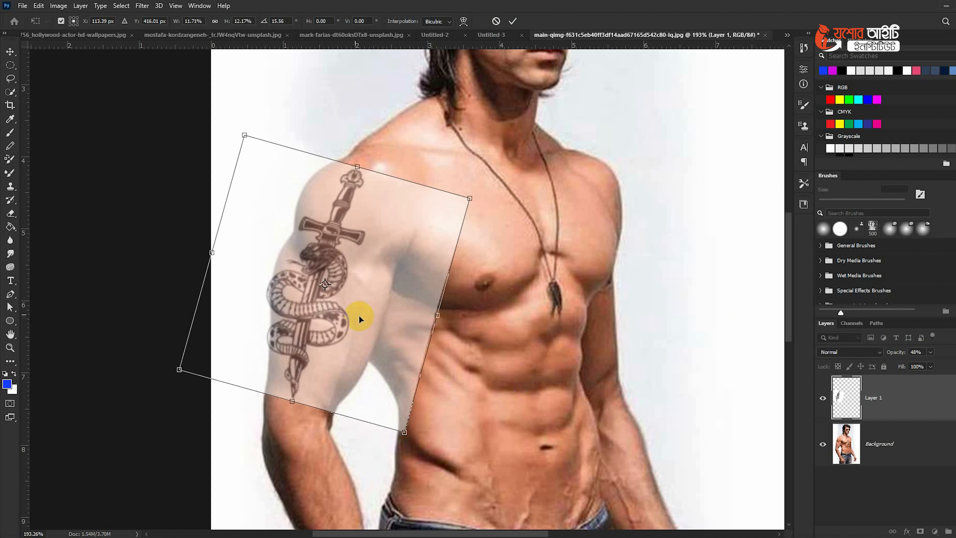
pyautogui.moveTo(350, 310); pyautogui.dragTo(341, 325)
pyautogui.moveTo(498, 364)
pyautogui.mouseDown()
pyautogui.moveTo(504, 358)
pyautogui.moveTo(491, 355)
pyautogui.mouseUp()
pyautogui.moveTo(344, 301); pyautogui.dragTo(341, 300)
# - Warp the tattoo toward the arm's outer edge, apply the transform and set the layer opacity to 100%
pyautogui.rightClick(341, 299)
pyautogui.click(360, 369)
pyautogui.moveTo(358, 356); pyautogui.dragTo(344, 335)
pyautogui.moveTo(314, 244); pyautogui.dragTo(283, 247)
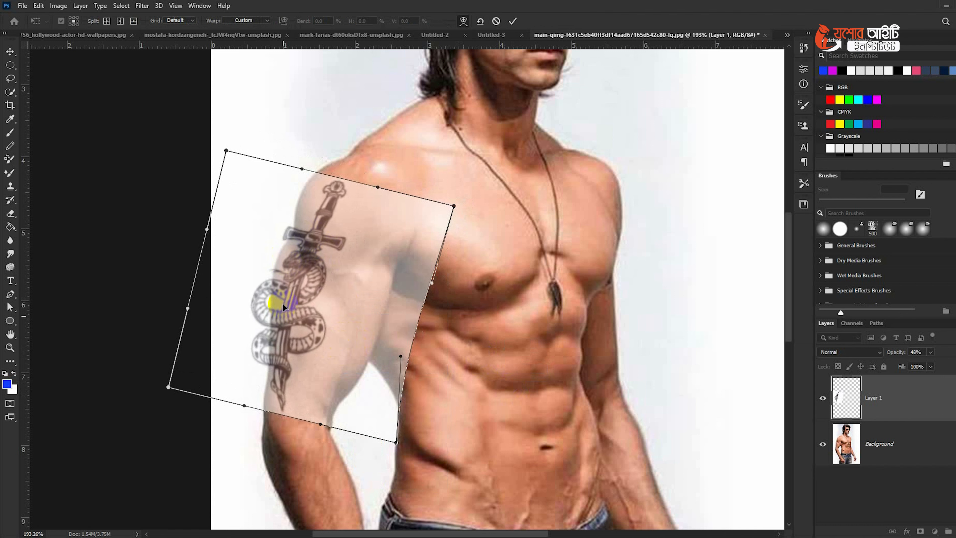
pyautogui.moveTo(283, 306); pyautogui.dragTo(284, 365)
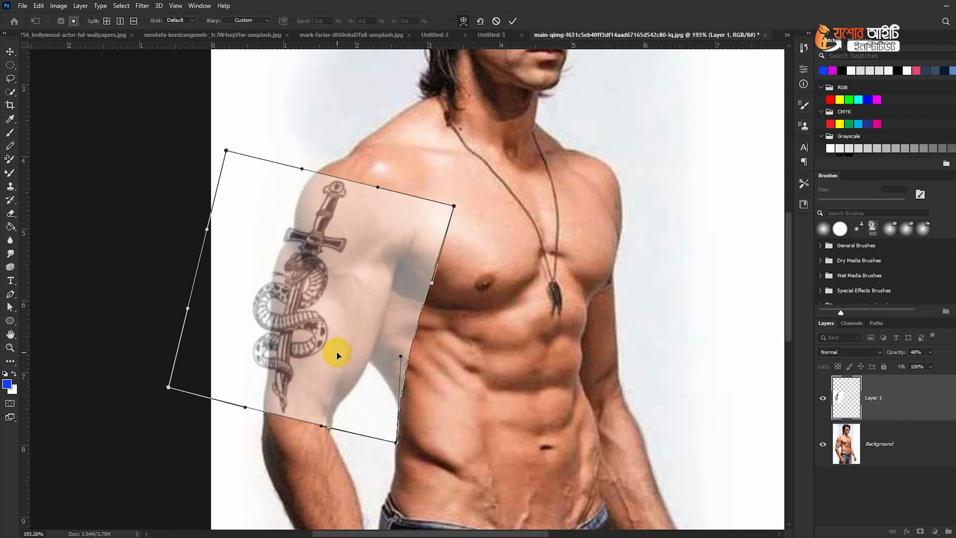
pyautogui.press('Return')
pyautogui.moveTo(889, 355); pyautogui.dragTo(946, 354)
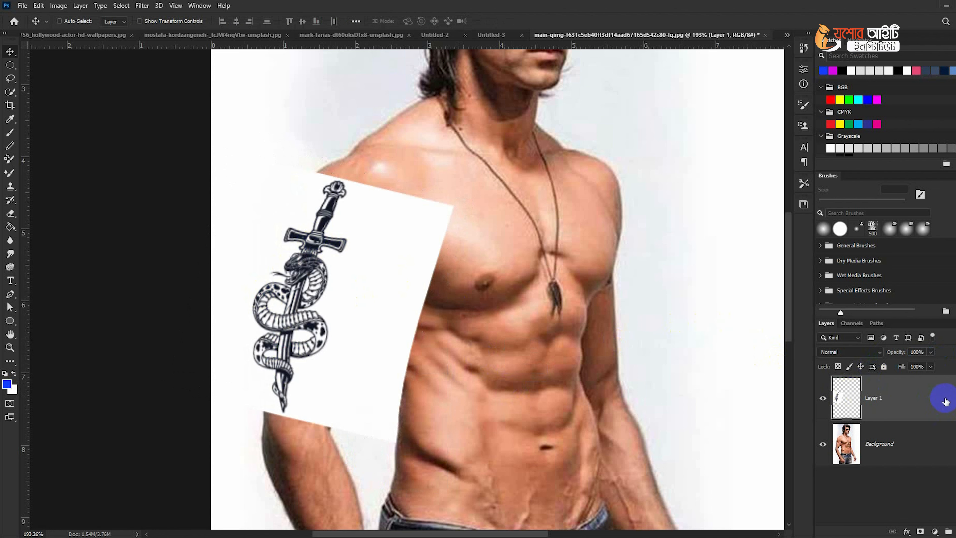
pyautogui.doubleClick(939, 402)
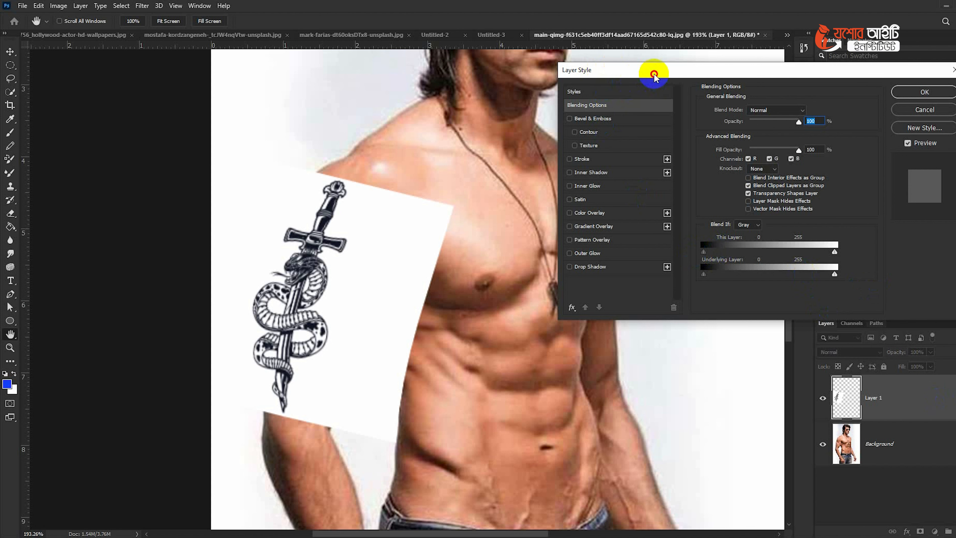
pyautogui.moveTo(654, 76); pyautogui.dragTo(596, 89)
pyautogui.moveTo(649, 267); pyautogui.dragTo(618, 260)
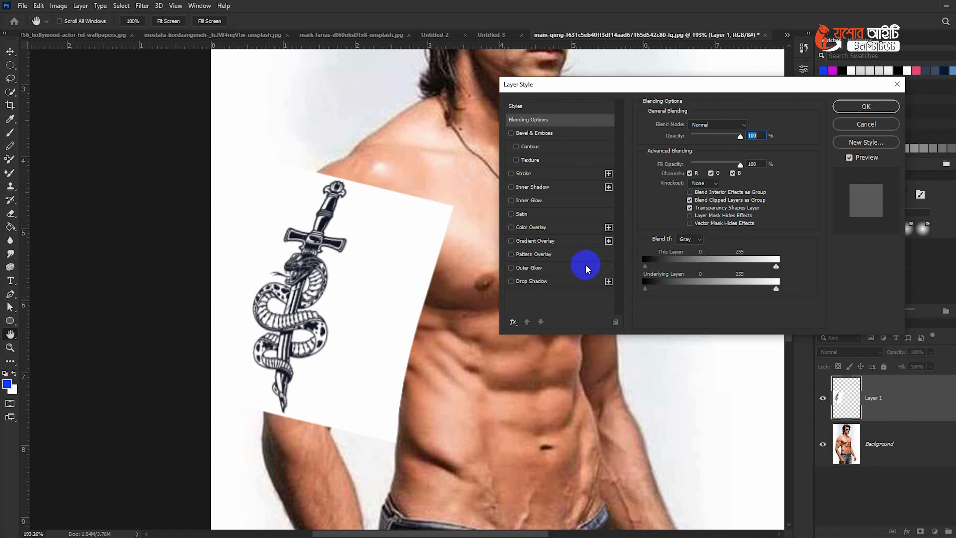
pyautogui.moveTo(776, 266)
pyautogui.mouseDown()
pyautogui.moveTo(681, 268)
pyautogui.moveTo(776, 266)
pyautogui.mouseUp()
pyautogui.moveTo(776, 289)
pyautogui.mouseDown()
pyautogui.moveTo(694, 292)
pyautogui.moveTo(790, 293)
pyautogui.mouseUp()
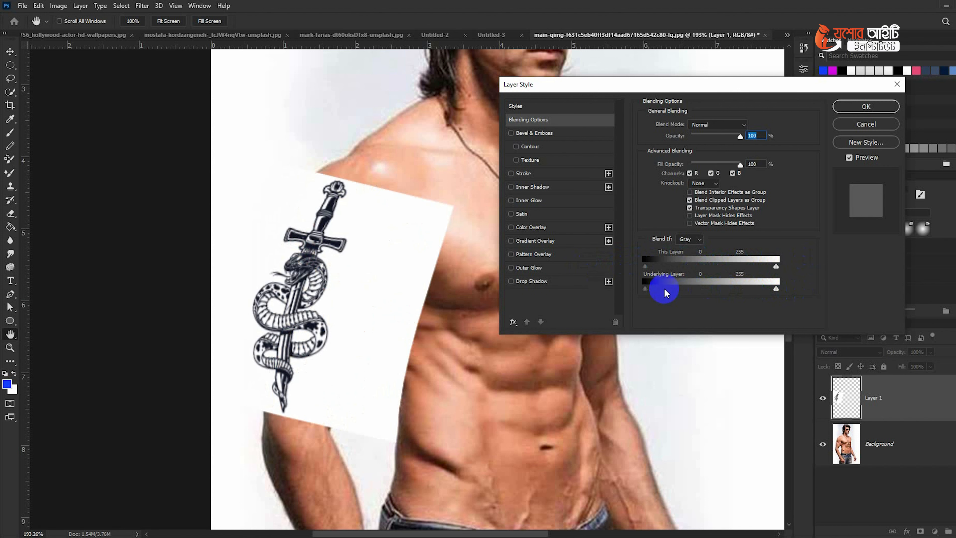
pyautogui.moveTo(646, 292); pyautogui.dragTo(623, 290)
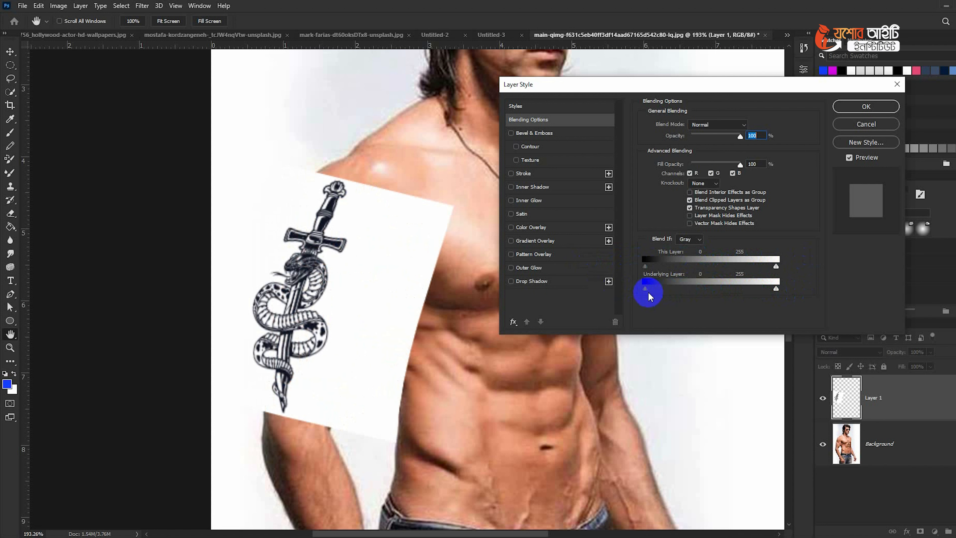
pyautogui.moveTo(665, 290); pyautogui.dragTo(641, 297)
pyautogui.moveTo(776, 290); pyautogui.dragTo(663, 292)
pyautogui.click(866, 124)
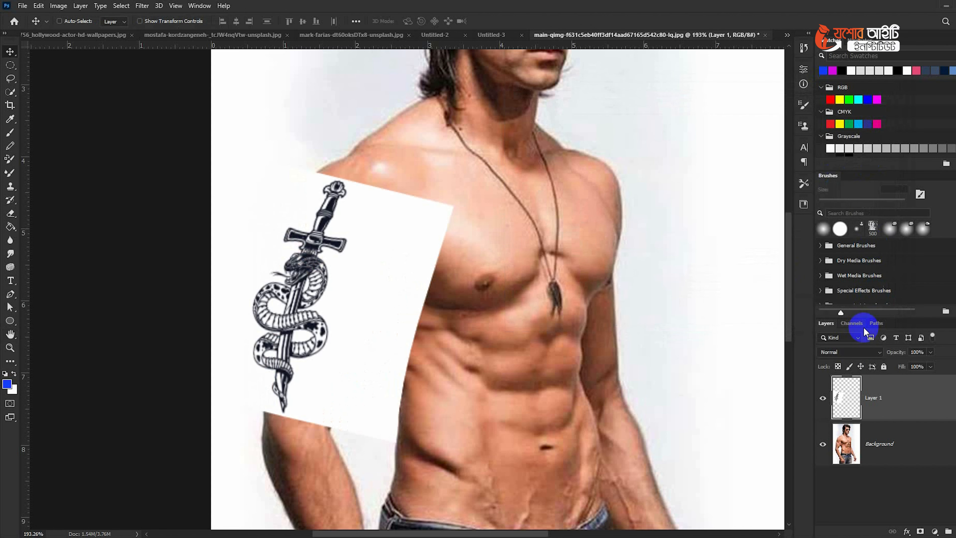
# - Set the tattoo layer's blend mode to Multiply and its opacity to 82%
pyautogui.click(857, 351)
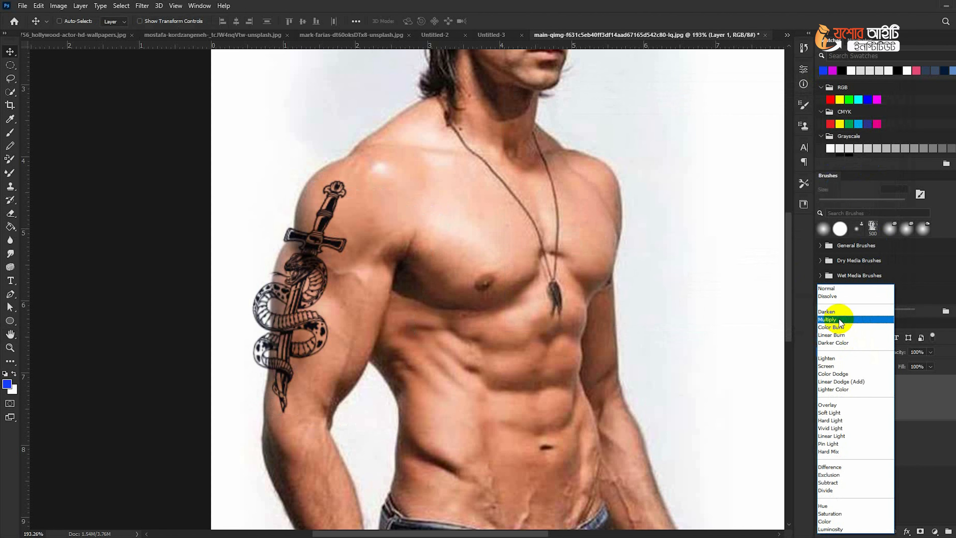
pyautogui.click(636, 263)
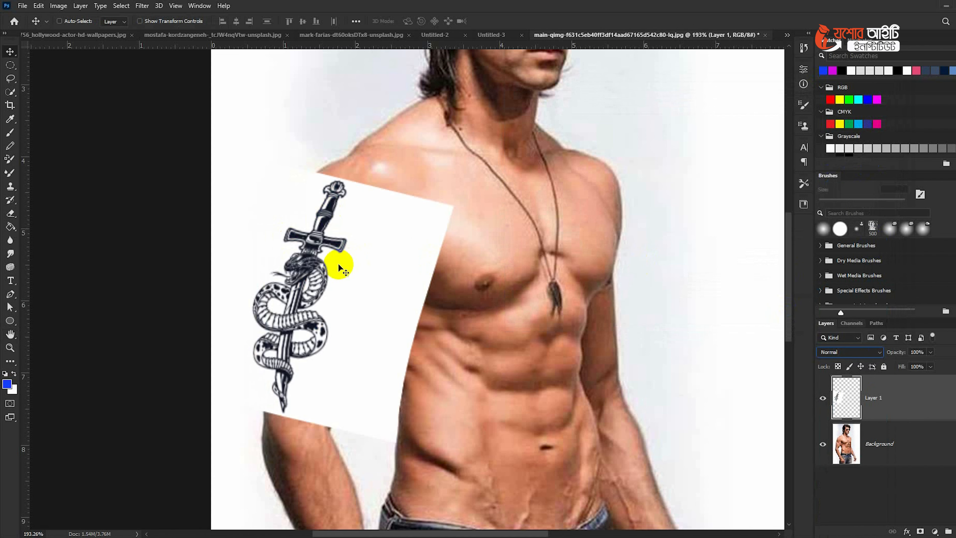
pyautogui.click(853, 354)
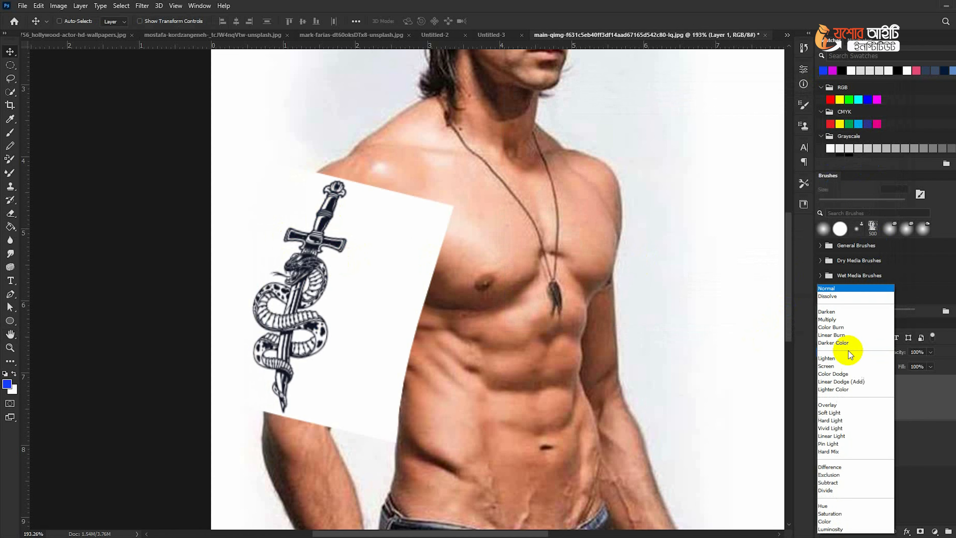
pyautogui.click(836, 319)
pyautogui.scroll(4, 225, 280)
pyautogui.moveTo(369, 231); pyautogui.dragTo(377, 229)
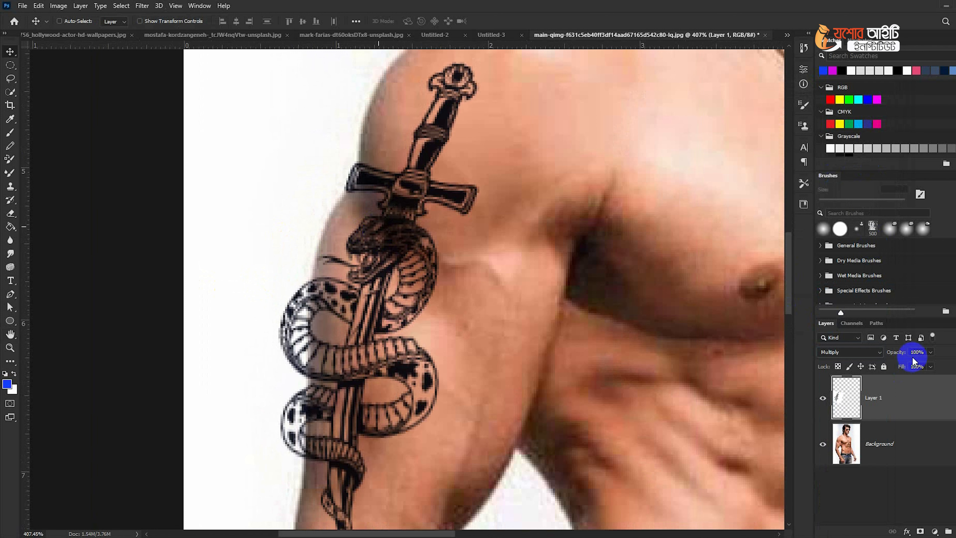
pyautogui.moveTo(895, 356); pyautogui.dragTo(881, 351)
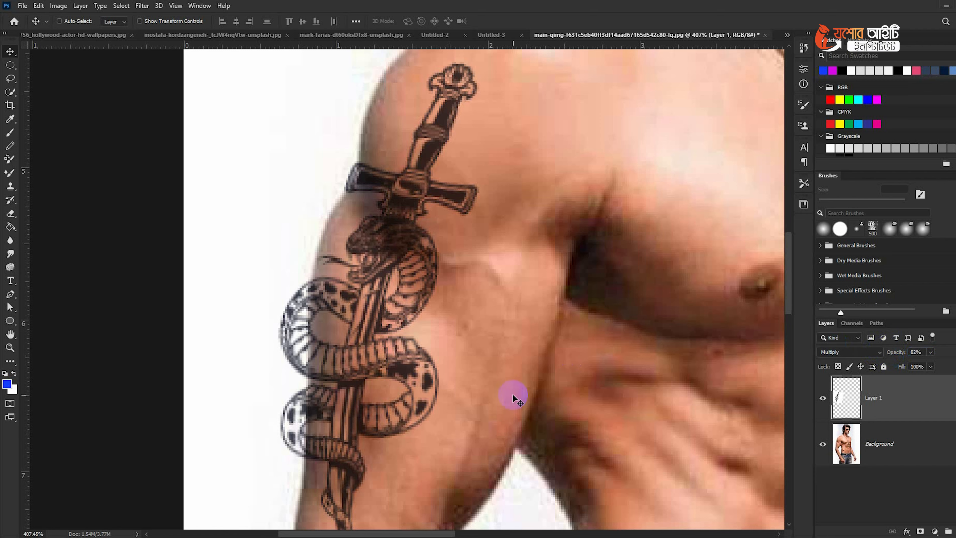
# - Set the Eraser to 100% opacity and erase the snake's upper coil where it extends past the arm's outer edge
pyautogui.moveTo(513, 397); pyautogui.dragTo(538, 355)
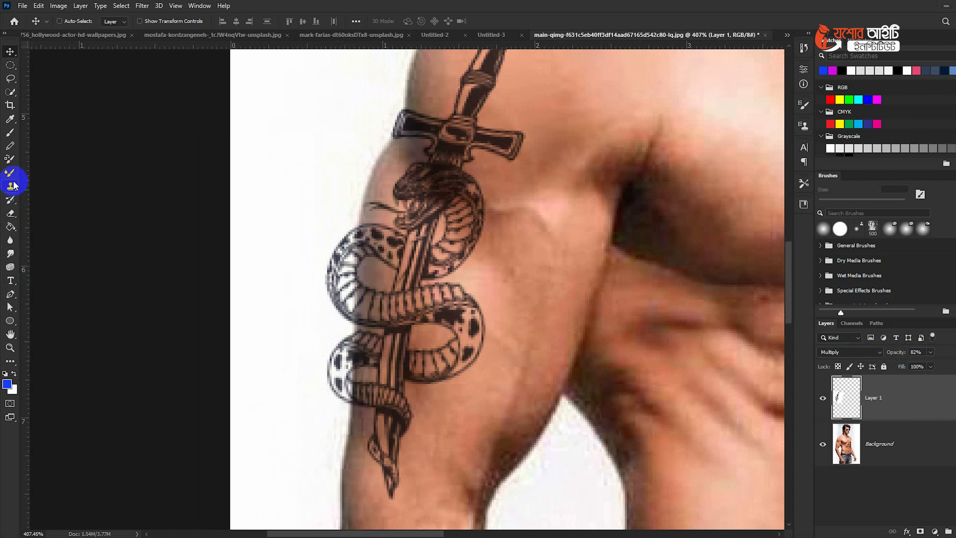
pyautogui.rightClick(10, 213)
pyautogui.click(49, 209)
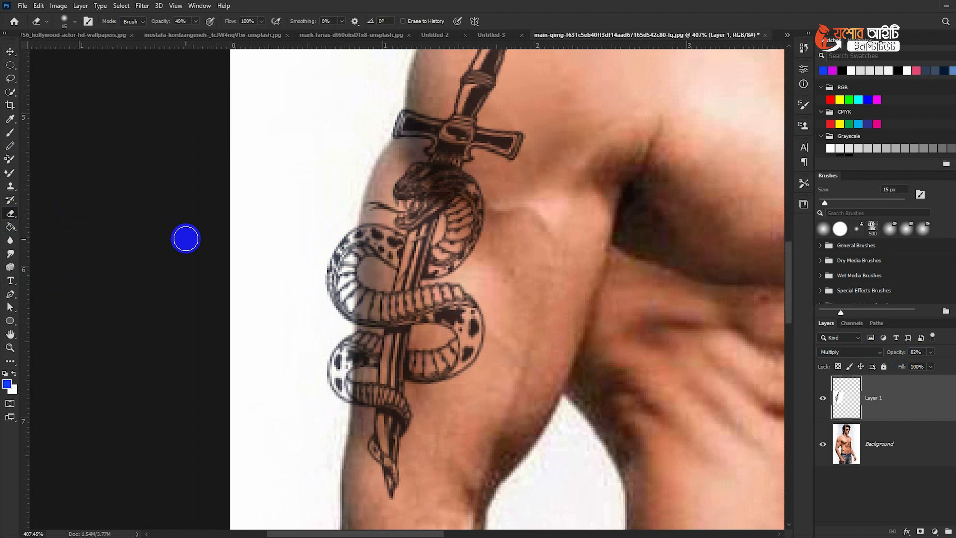
pyautogui.click(338, 228)
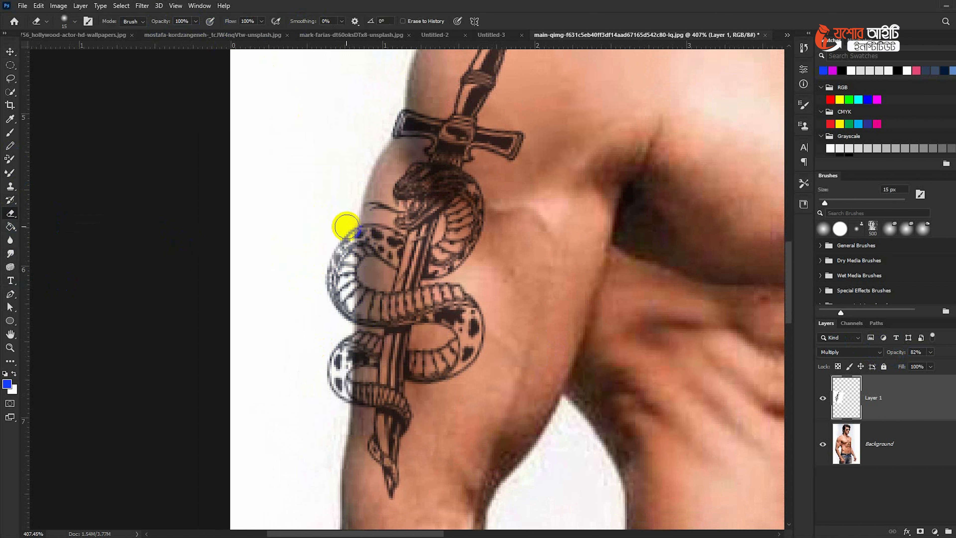
pyautogui.moveTo(343, 248)
pyautogui.mouseDown()
pyautogui.moveTo(340, 305)
pyautogui.moveTo(331, 252)
pyautogui.mouseUp()
# - Switch the Eraser to the Hard Round brush and erase the remaining snake coils and crossguard tip beyond the arm's outer edge
pyautogui.rightClick(331, 252)
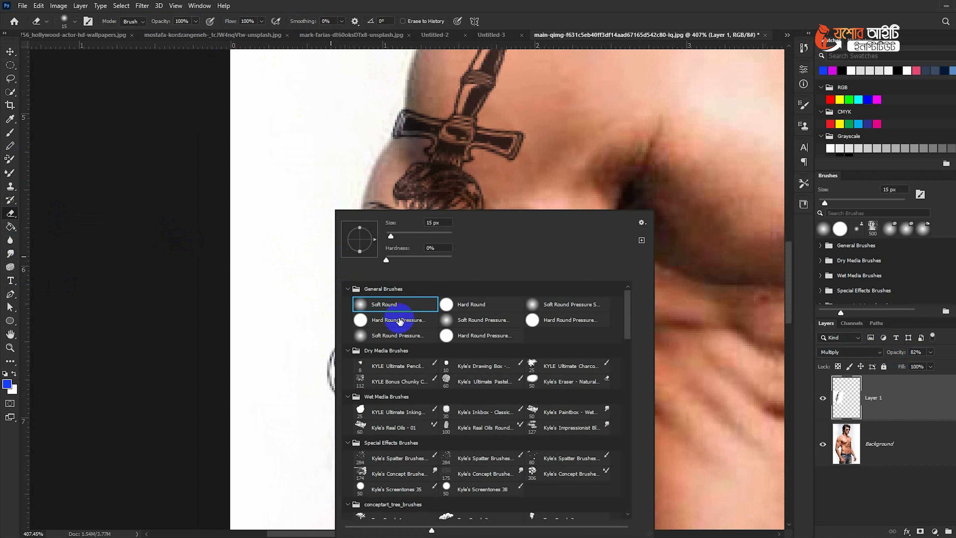
pyautogui.doubleClick(437, 303)
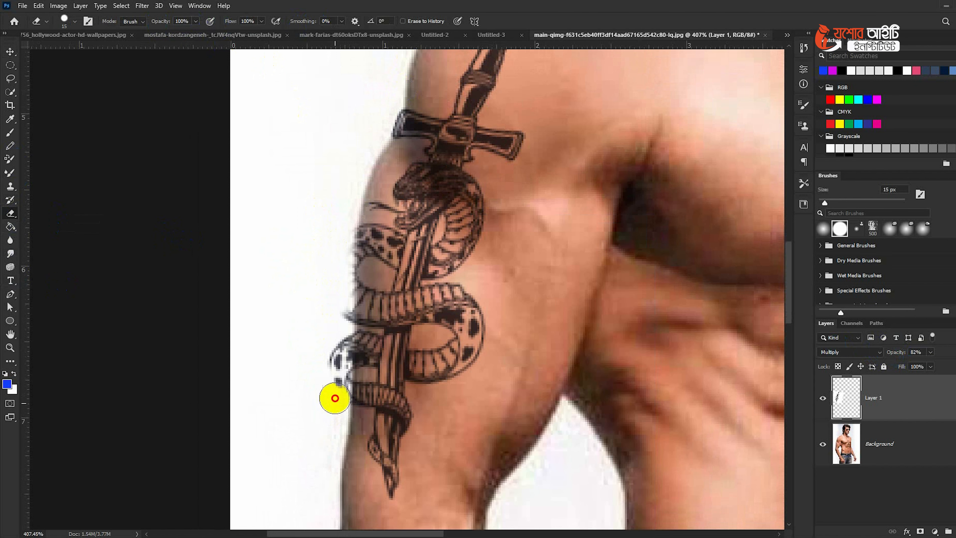
pyautogui.moveTo(334, 374)
pyautogui.mouseDown()
pyautogui.moveTo(335, 311)
pyautogui.moveTo(334, 367)
pyautogui.mouseUp()
pyautogui.moveTo(331, 402); pyautogui.dragTo(340, 289)
pyautogui.moveTo(343, 231); pyautogui.dragTo(346, 204)
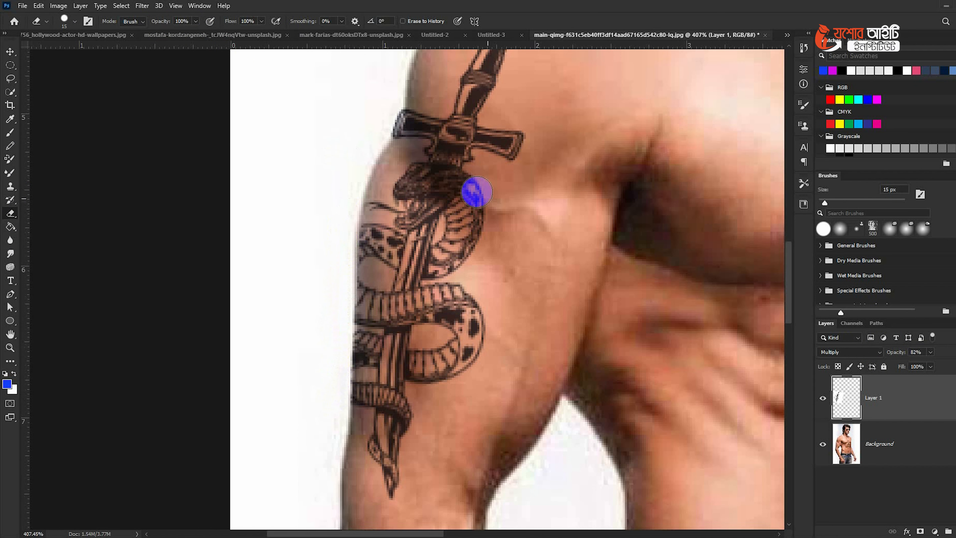
pyautogui.scroll(-3, 539, 260)
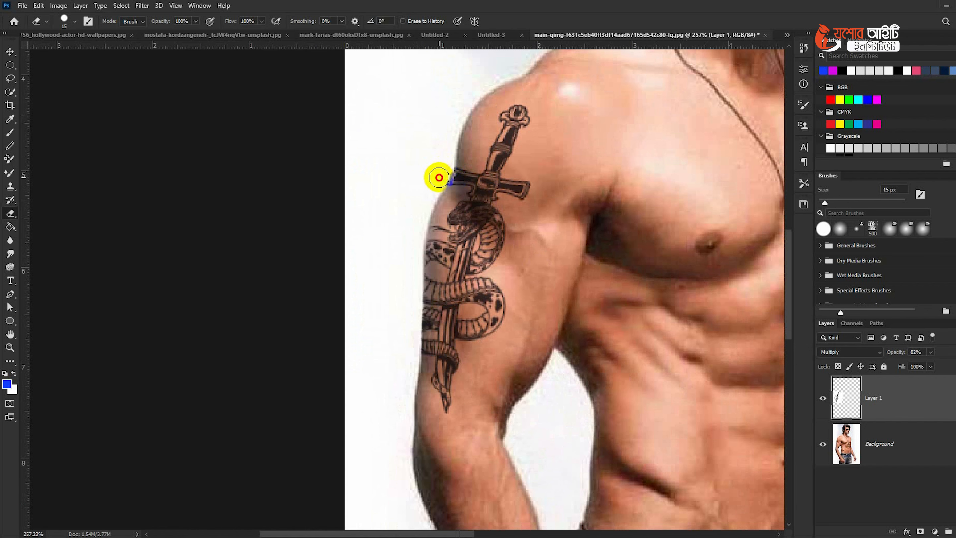
# - Return to the Move tool and check the trimmed tattoo against the whole figure
pyautogui.scroll(-4, 388, 203)
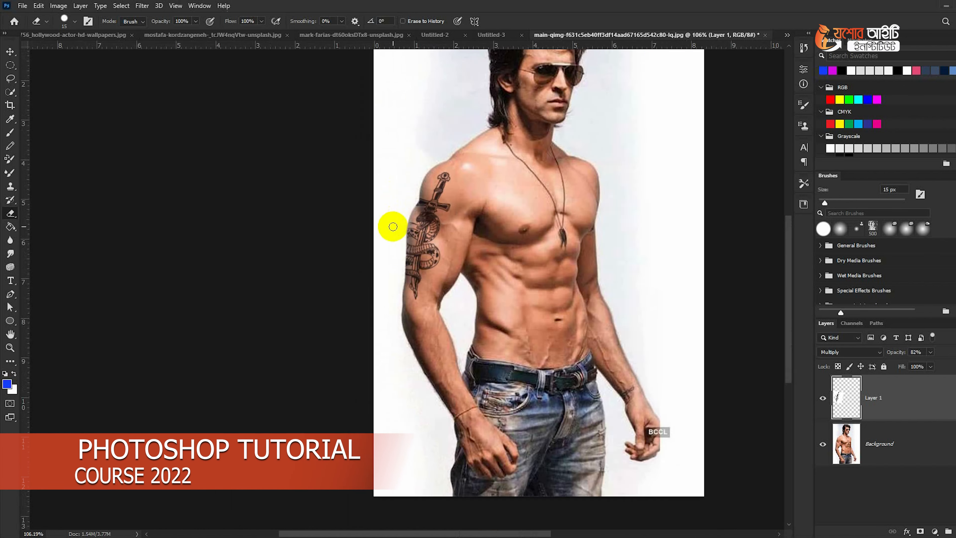
pyautogui.scroll(-2, 392, 226)
pyautogui.click(10, 51)
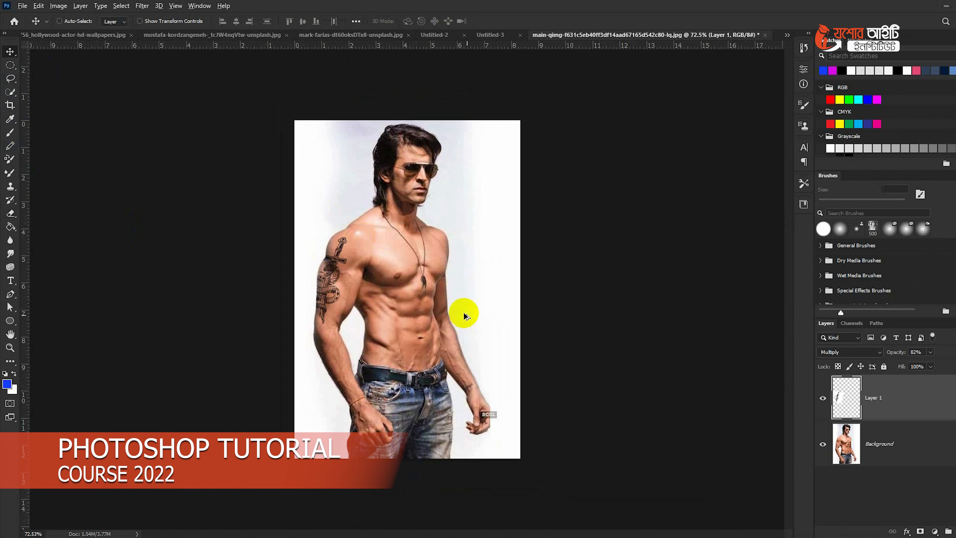
pyautogui.scroll(2, 464, 313)
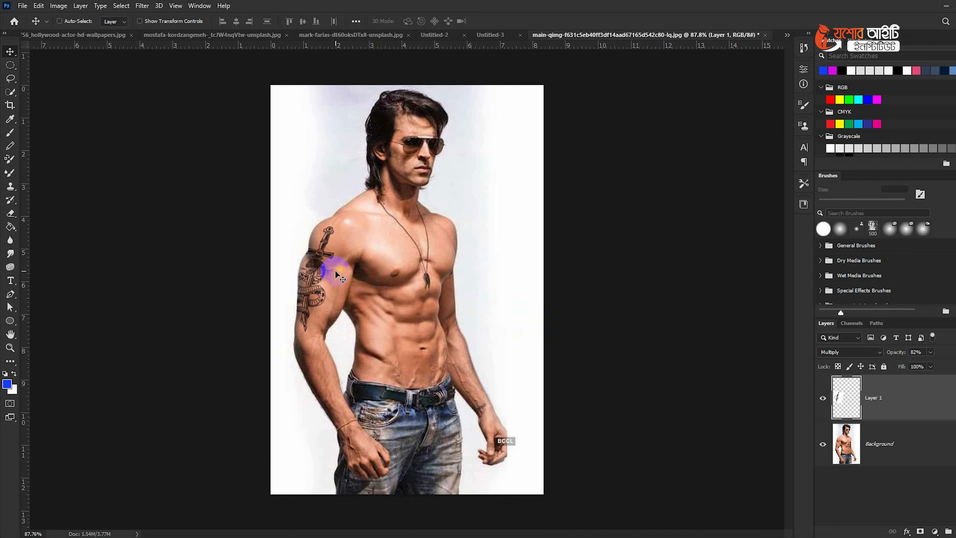